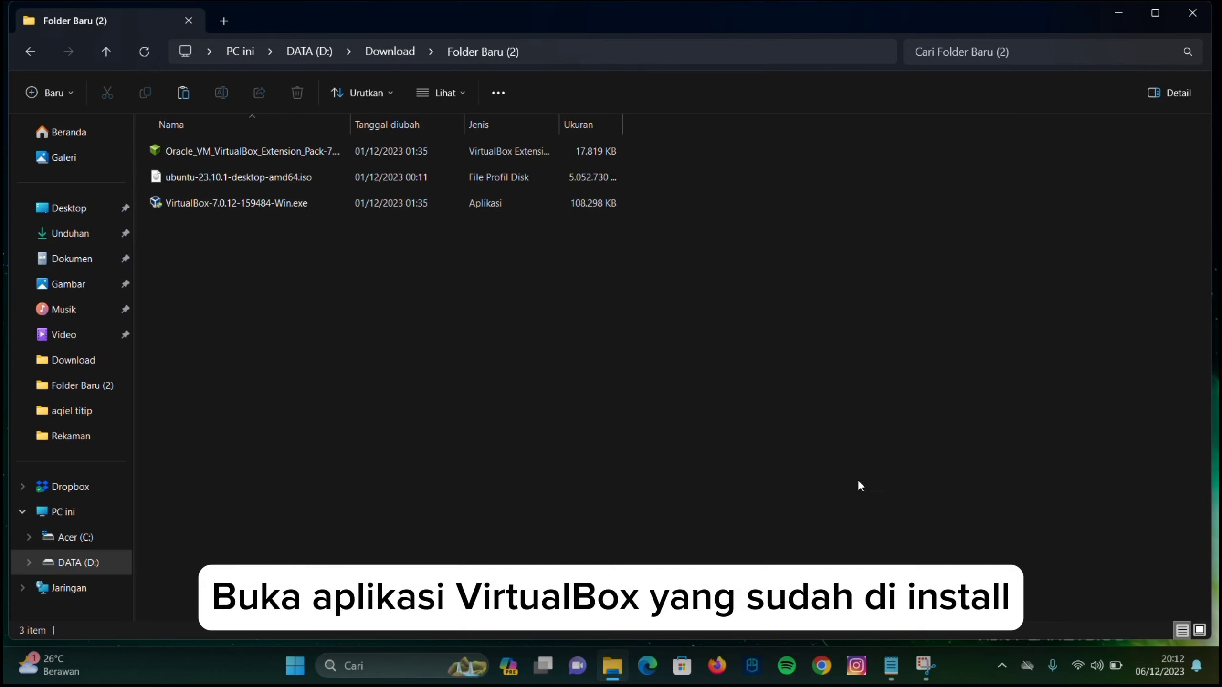
Launch Oracle VM VirtualBox by searching 'vir' in the Windows Start menu
key(super)
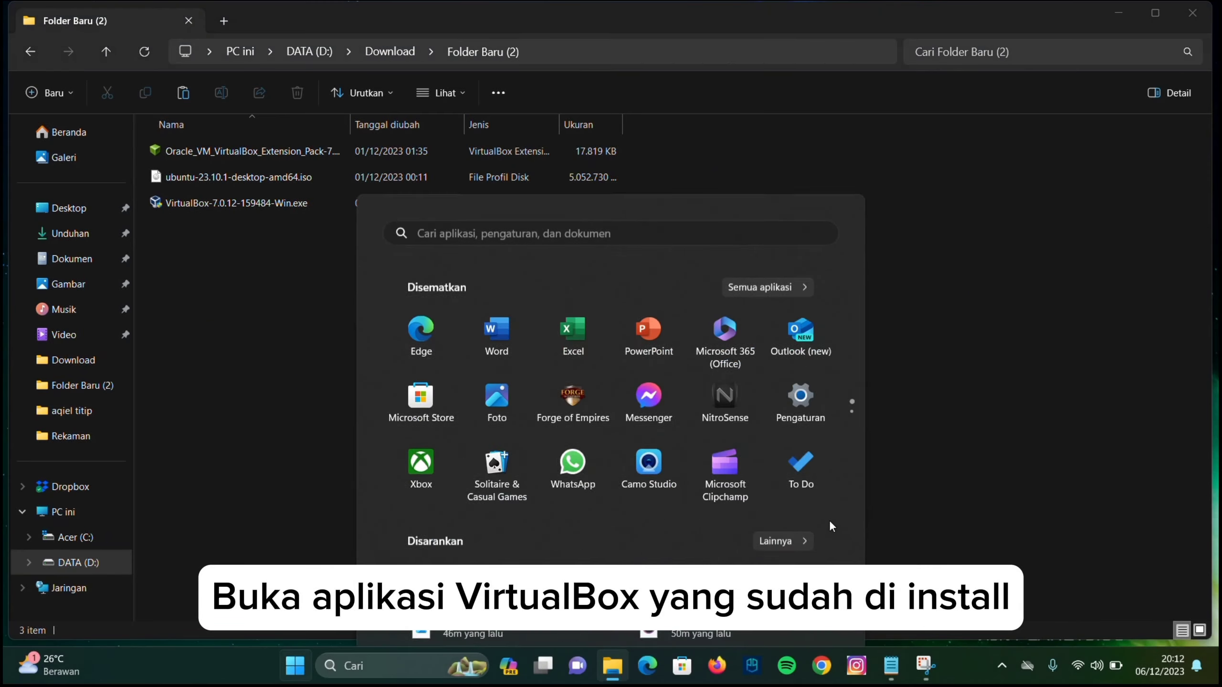
text(vir)
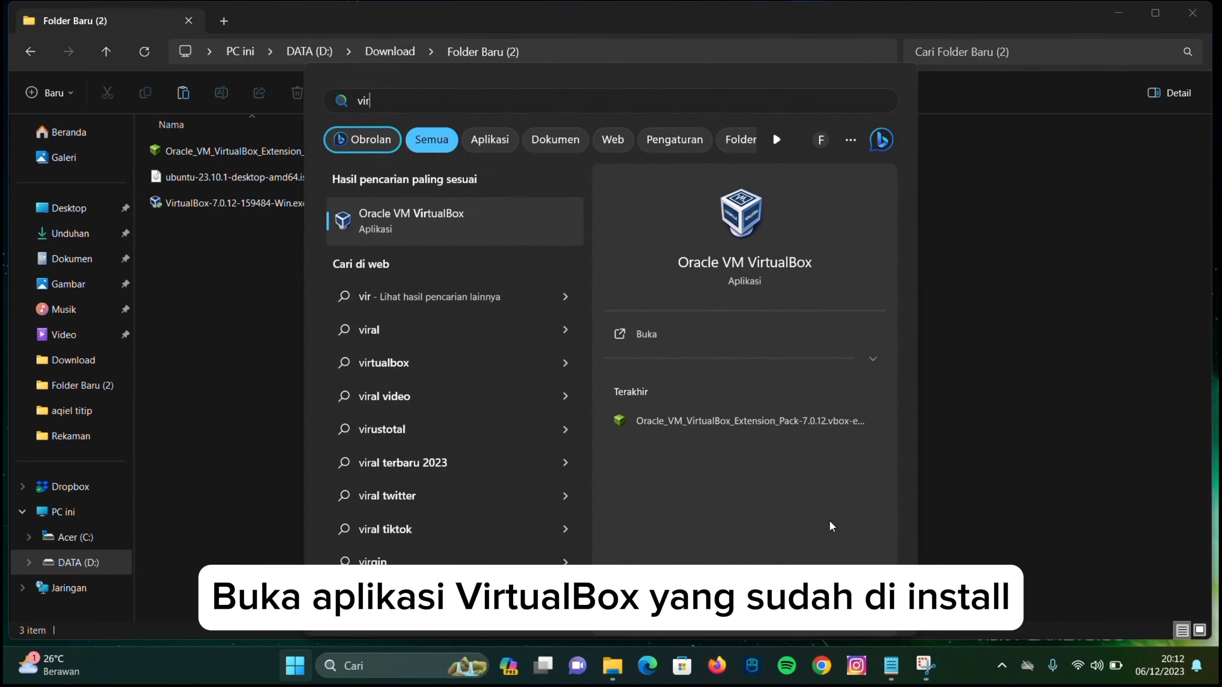
key(Return)
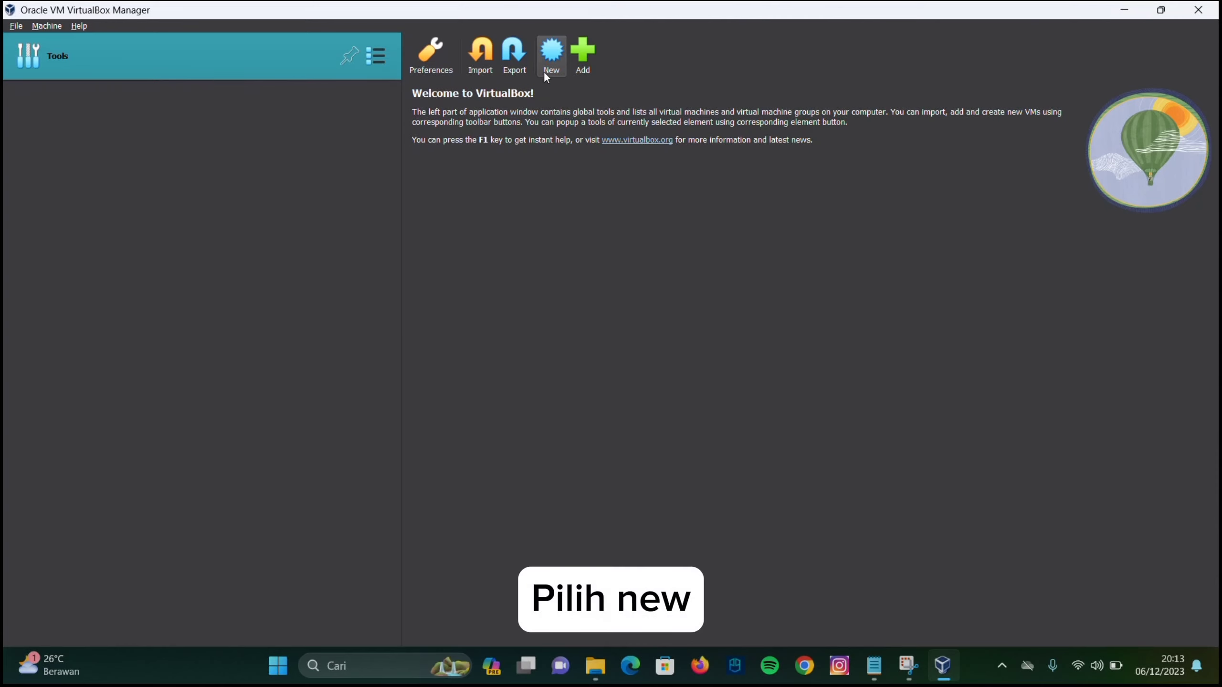
Start a new VM named ubuntu stored in the D:\linux folder
click(552, 58)
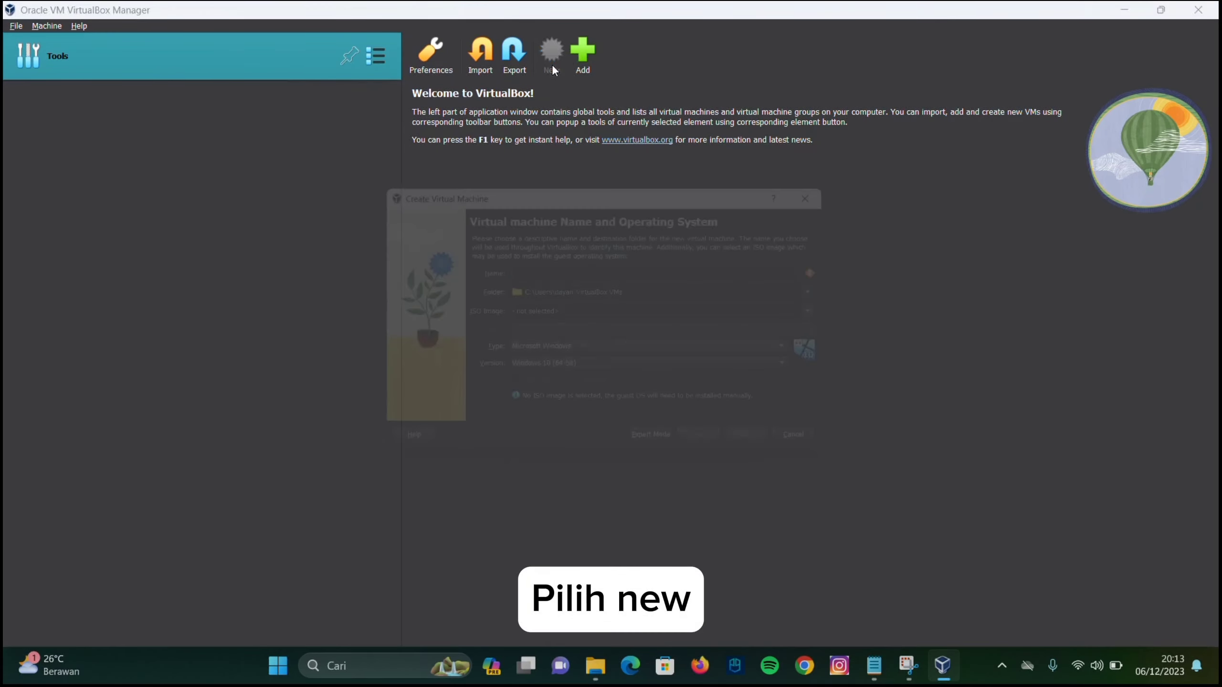
text(ubuntu)
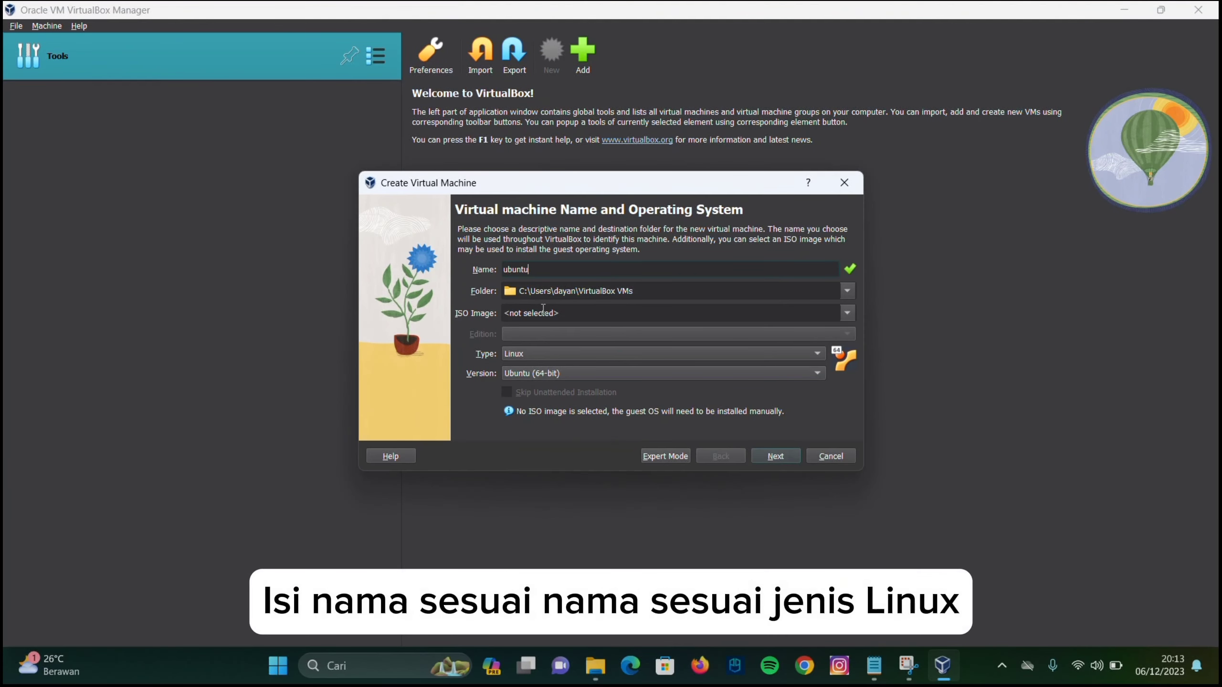
click(848, 290)
click(699, 328)
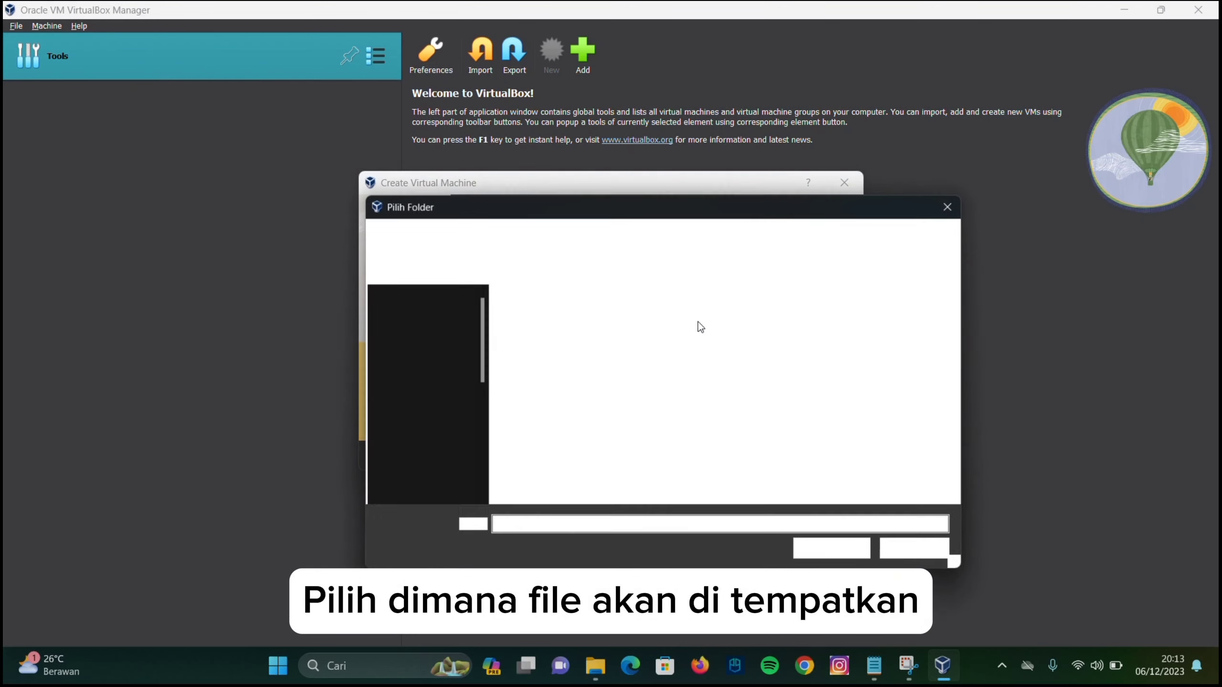
scroll(466, 412, down, 5)
click(467, 419)
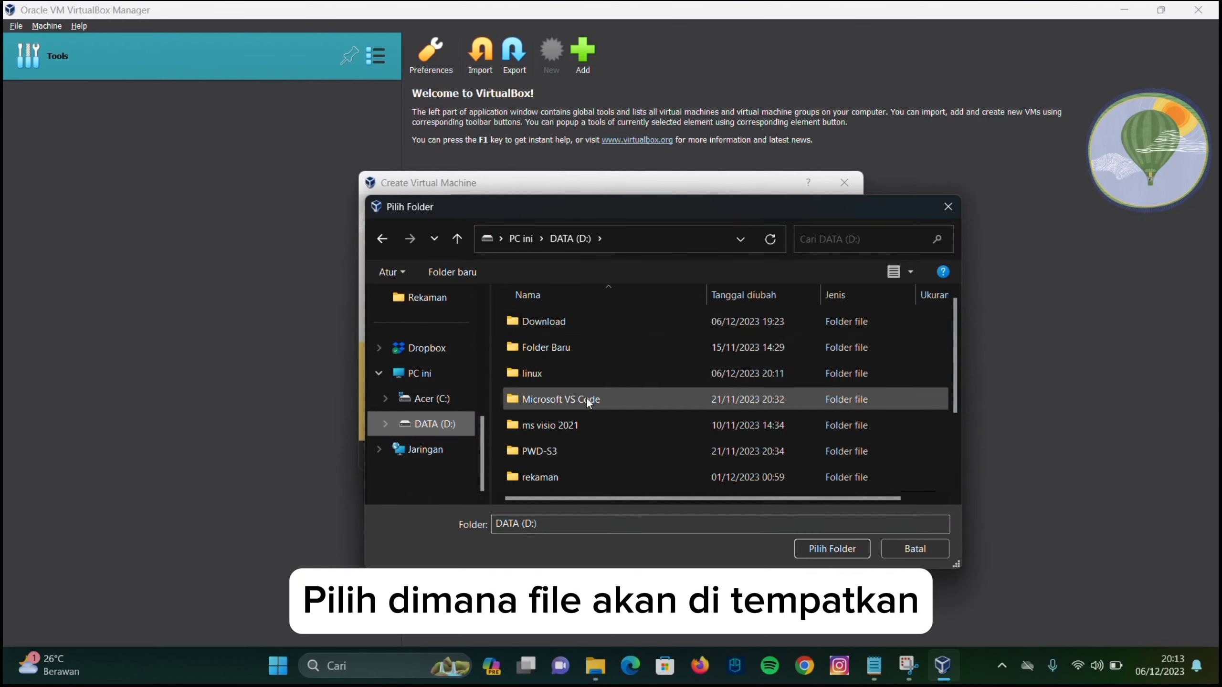
click(562, 375)
double_click(562, 374)
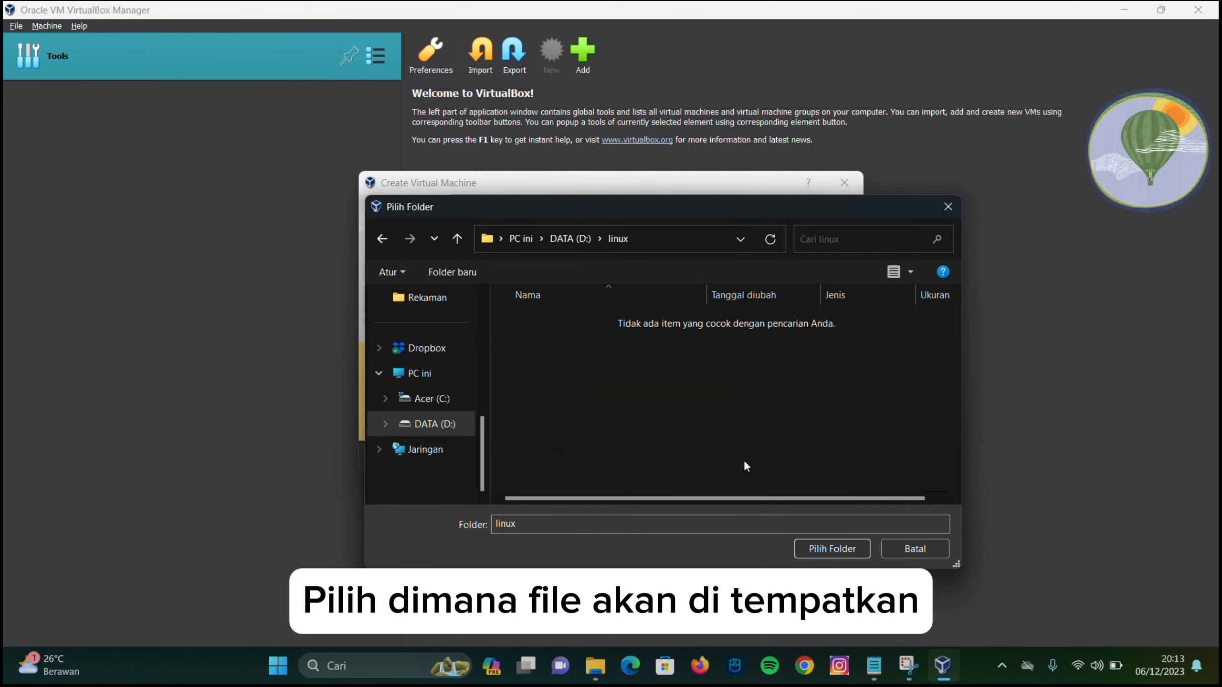
click(844, 552)
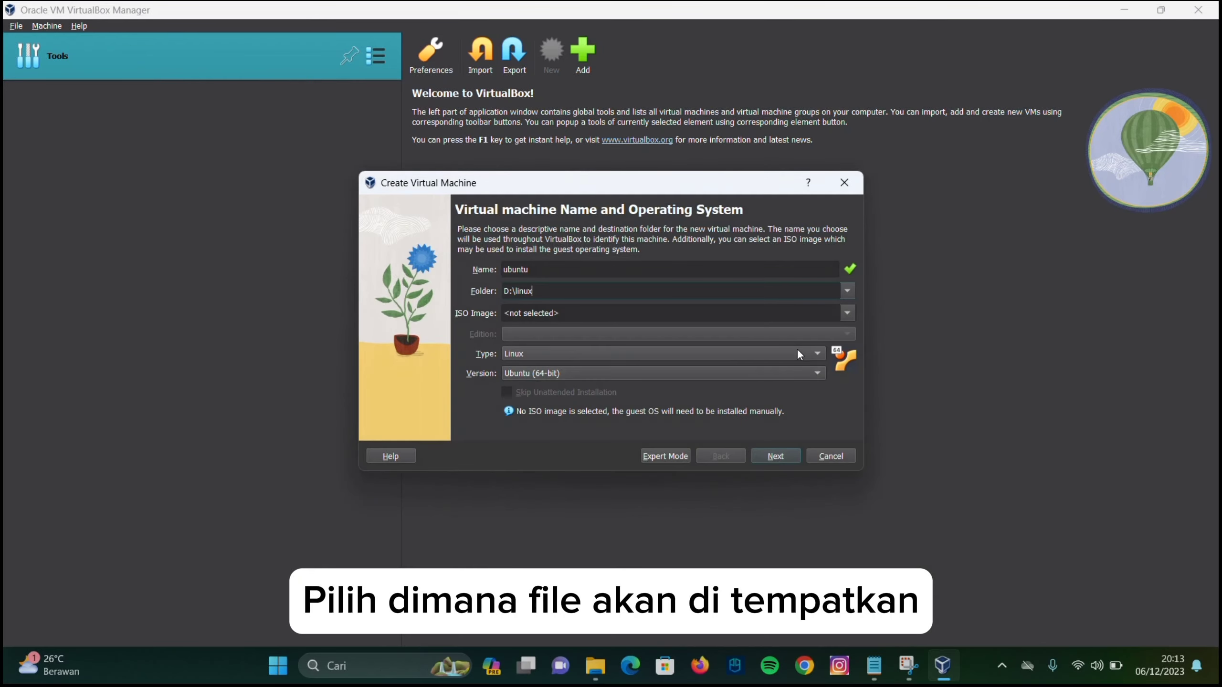
Choose ubuntu-23.10.1-desktop-amd64.iso as the install image and continue to unattended setup
click(848, 313)
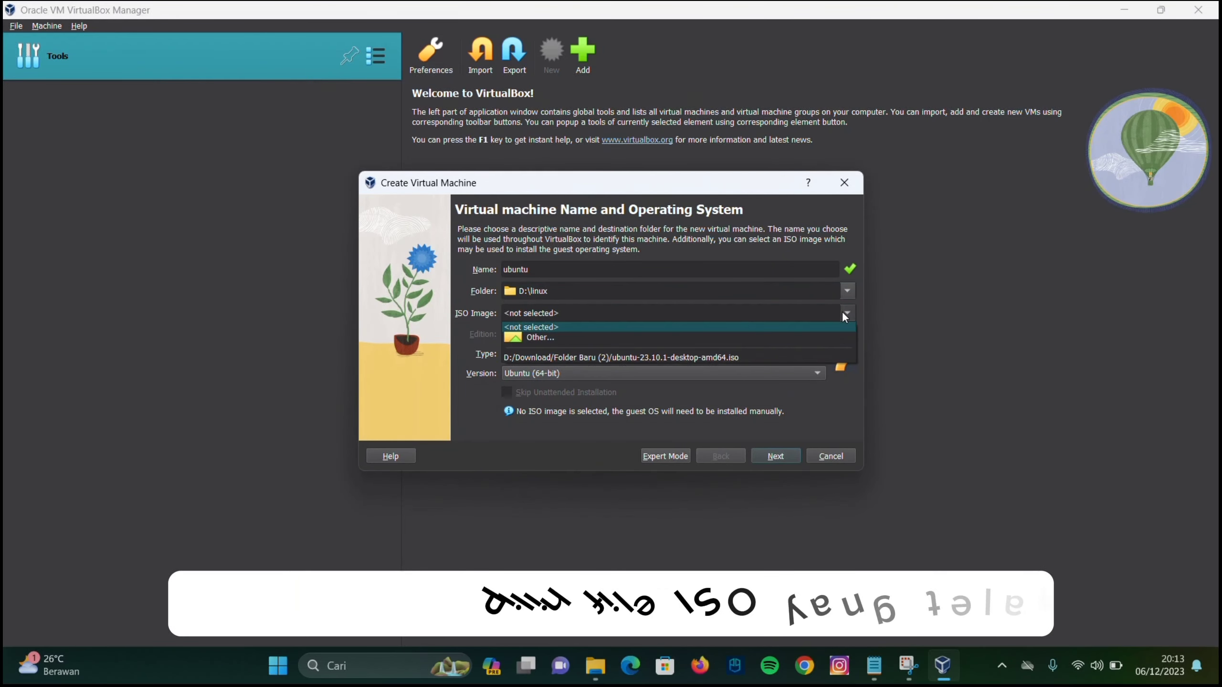
click(756, 336)
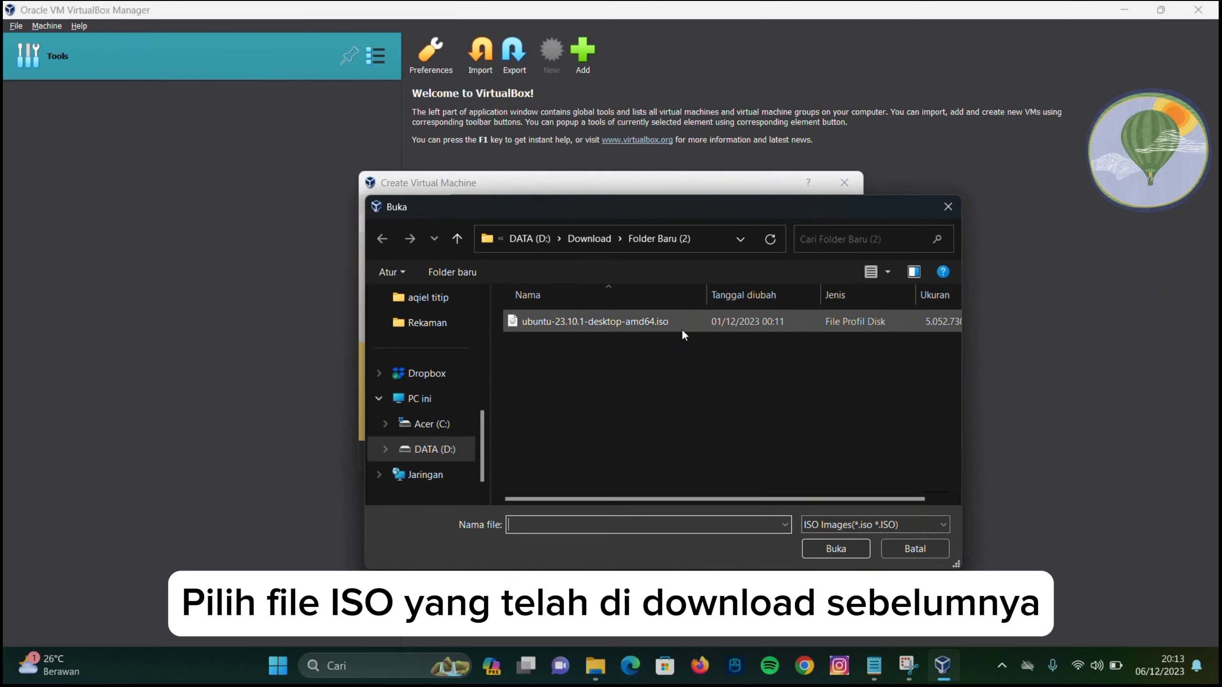
double_click(676, 321)
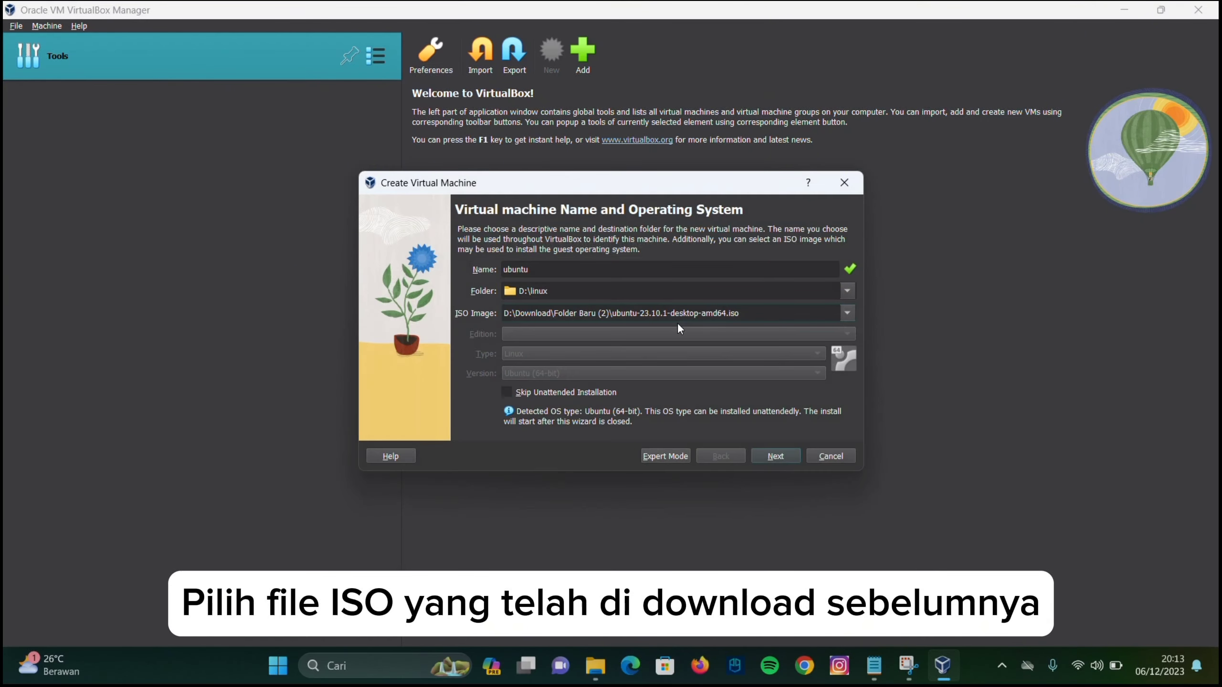
click(771, 456)
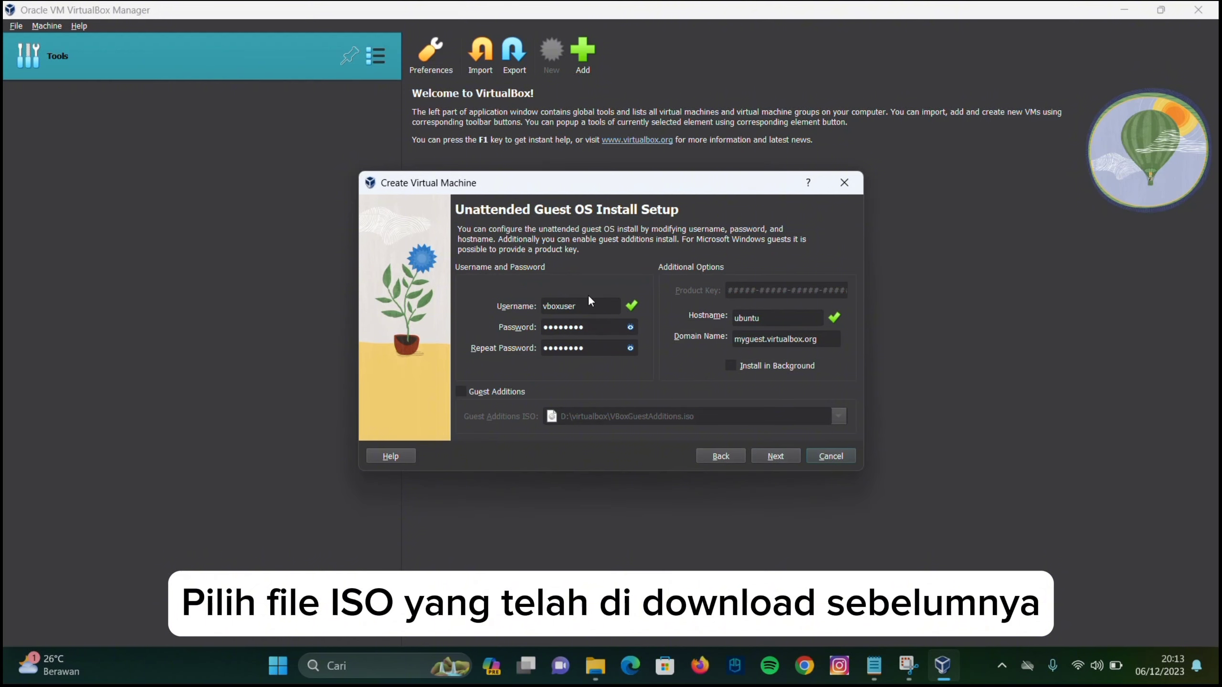
Replace the default guest username with 'ubuntu'
double_click(594, 306)
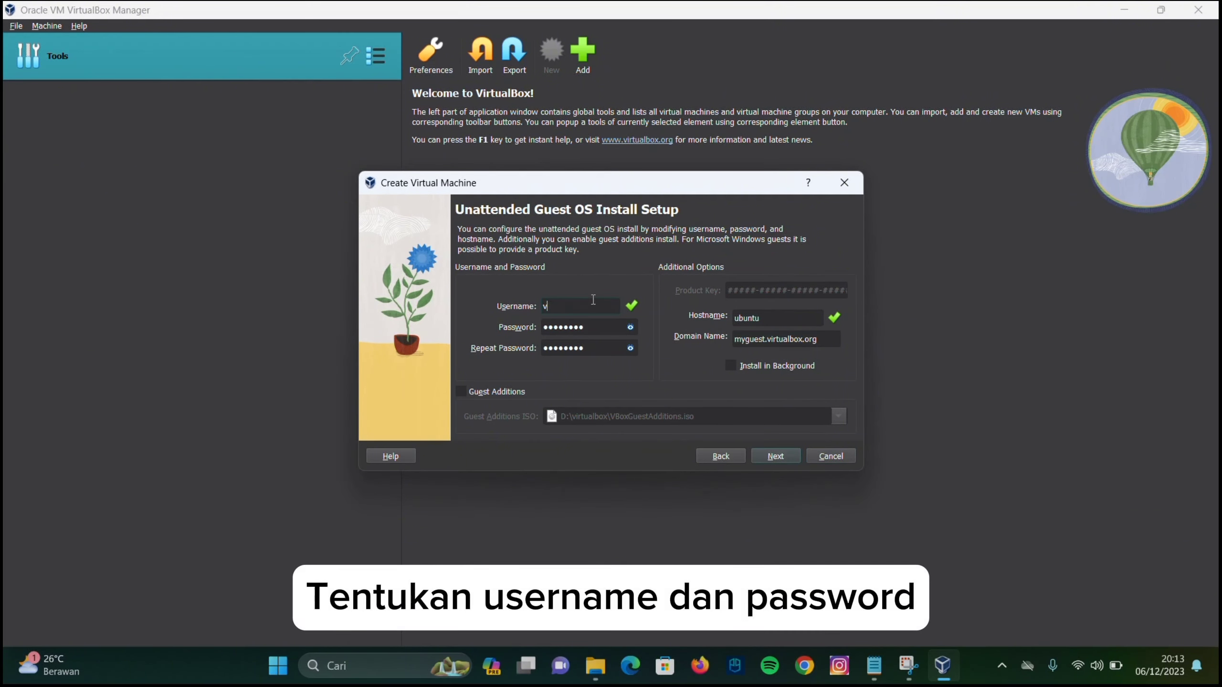
key(BackSpace)
text(ubuntu)
Set a new password in both Password and Repeat Password fields, then continue
click(630, 327)
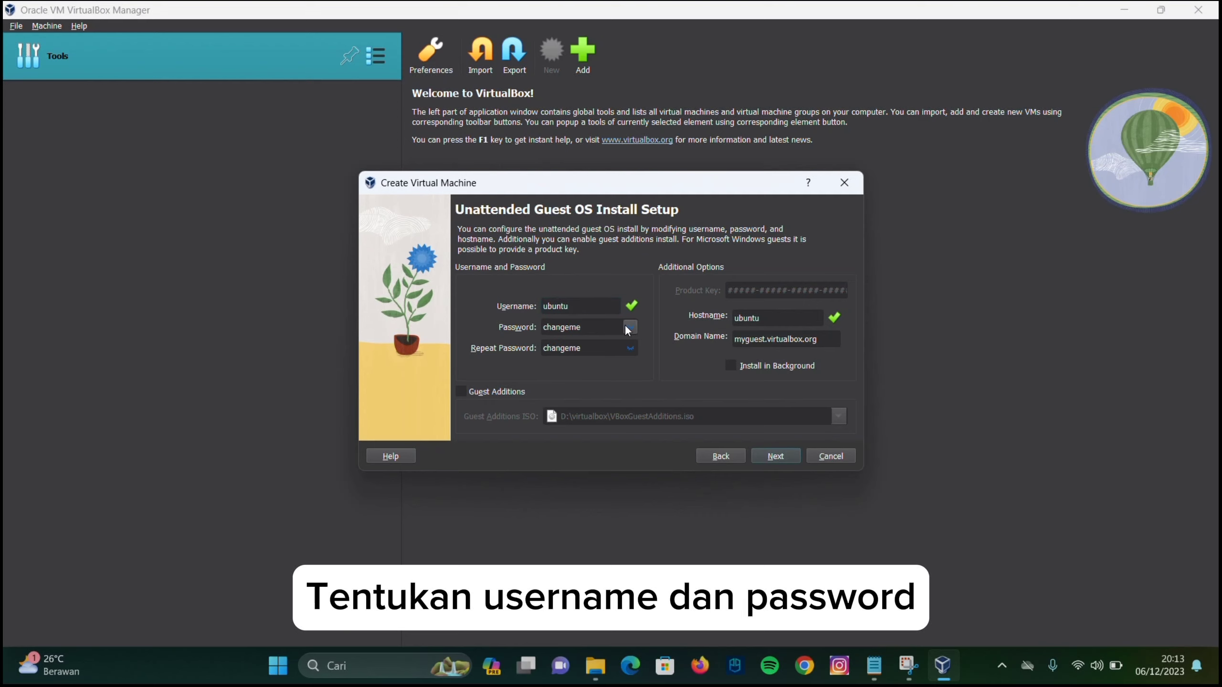
click(597, 328)
key(BackSpace)
key(BackSpace)
key(BackSpace)
key(BackSpace)
key(BackSpace)
key(BackSpace)
key(BackSpace)
key(BackSpace)
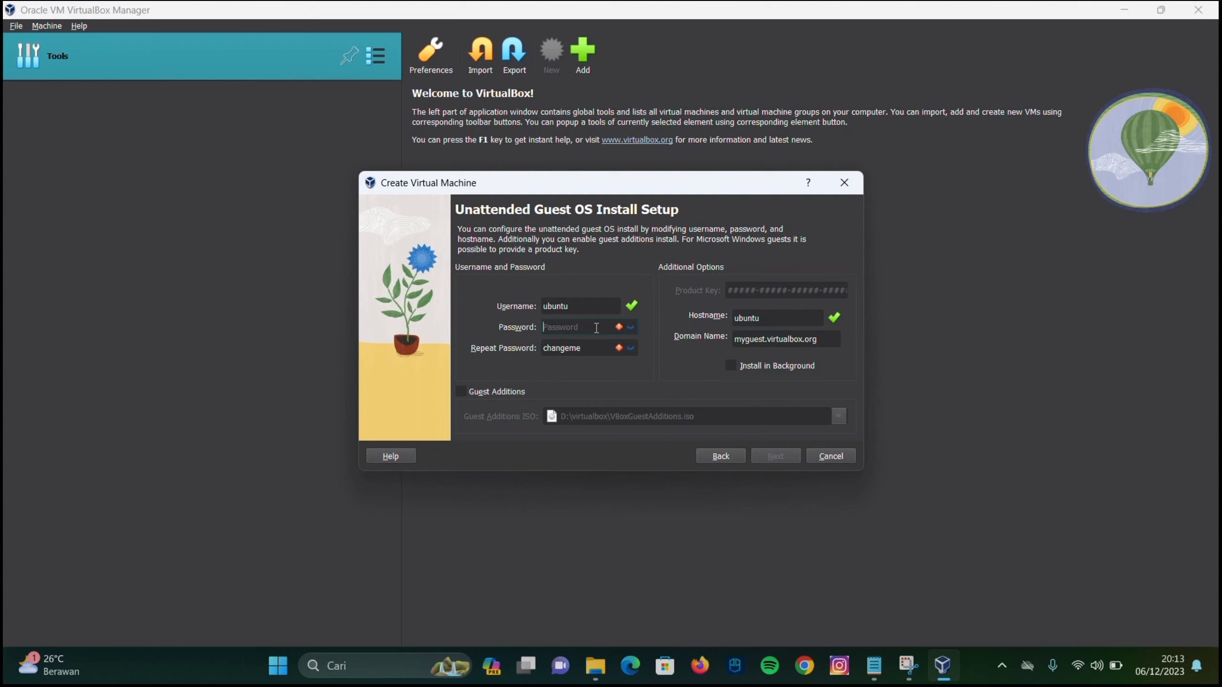
text(1234)
click(597, 348)
key(BackSpace)
key(BackSpace)
key(BackSpace)
key(BackSpace)
key(BackSpace)
key(BackSpace)
key(BackSpace)
key(BackSpace)
text(1234)
click(783, 458)
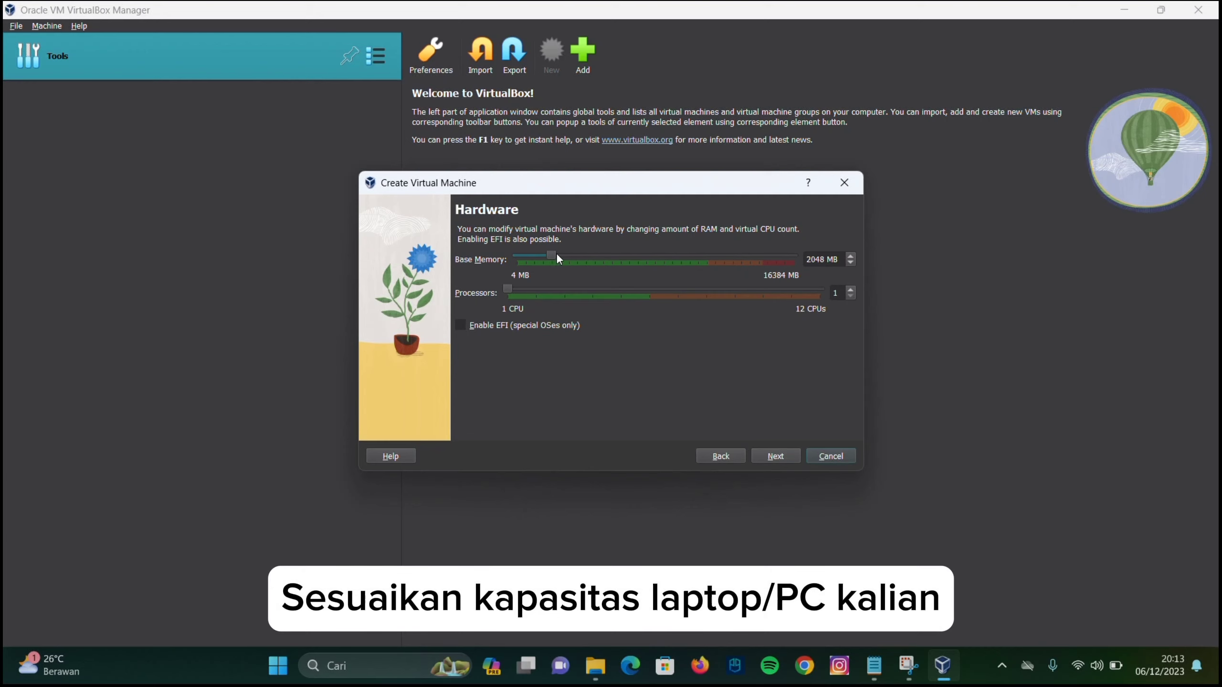
Raise base memory to 4096 MB, keep the 25 GB disk, and finish creating the ubuntu VM
drag(551, 254, 587, 270)
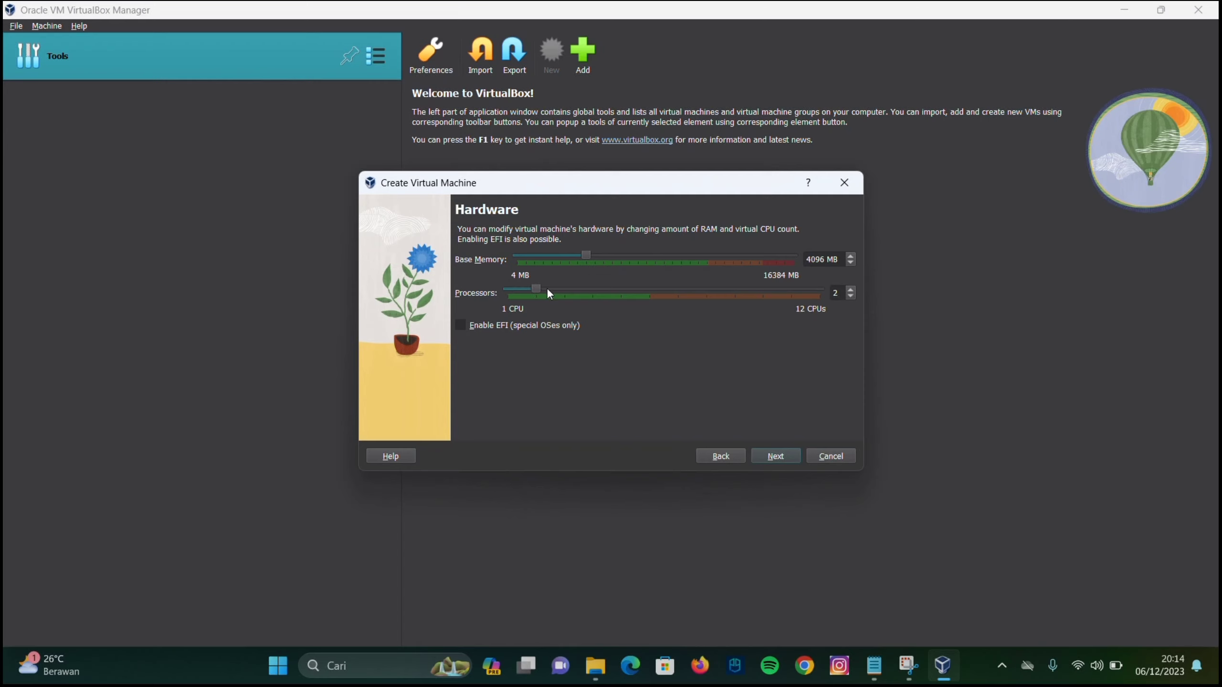
click(779, 453)
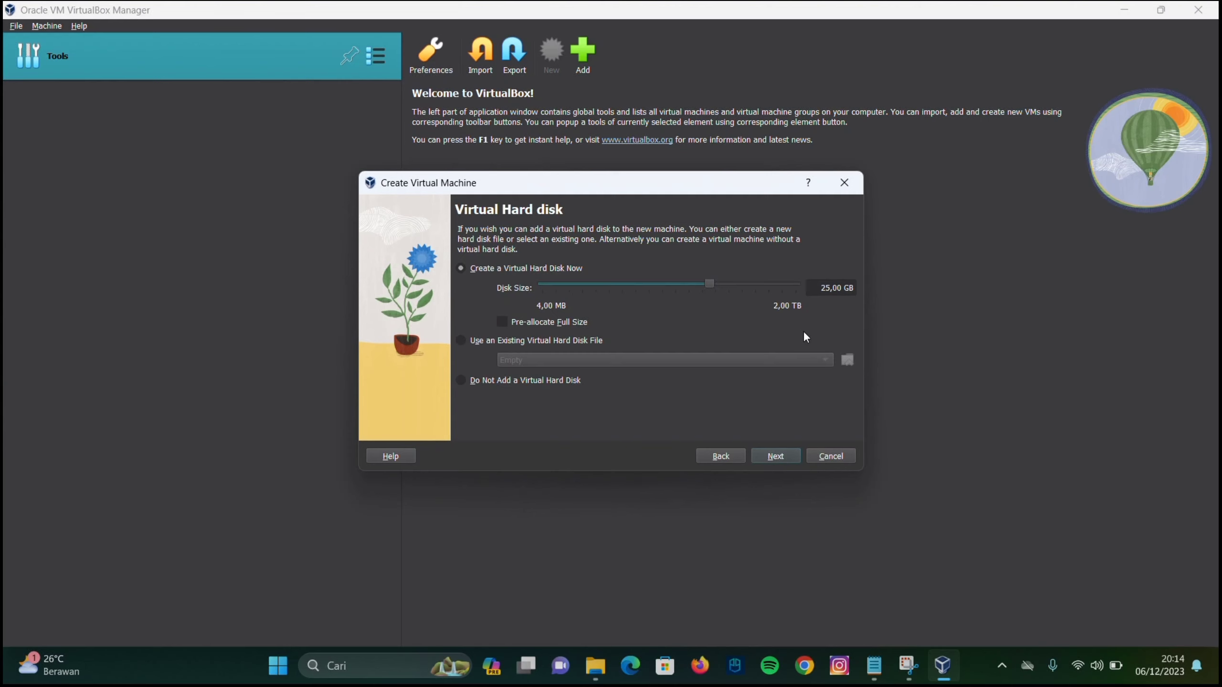
click(775, 456)
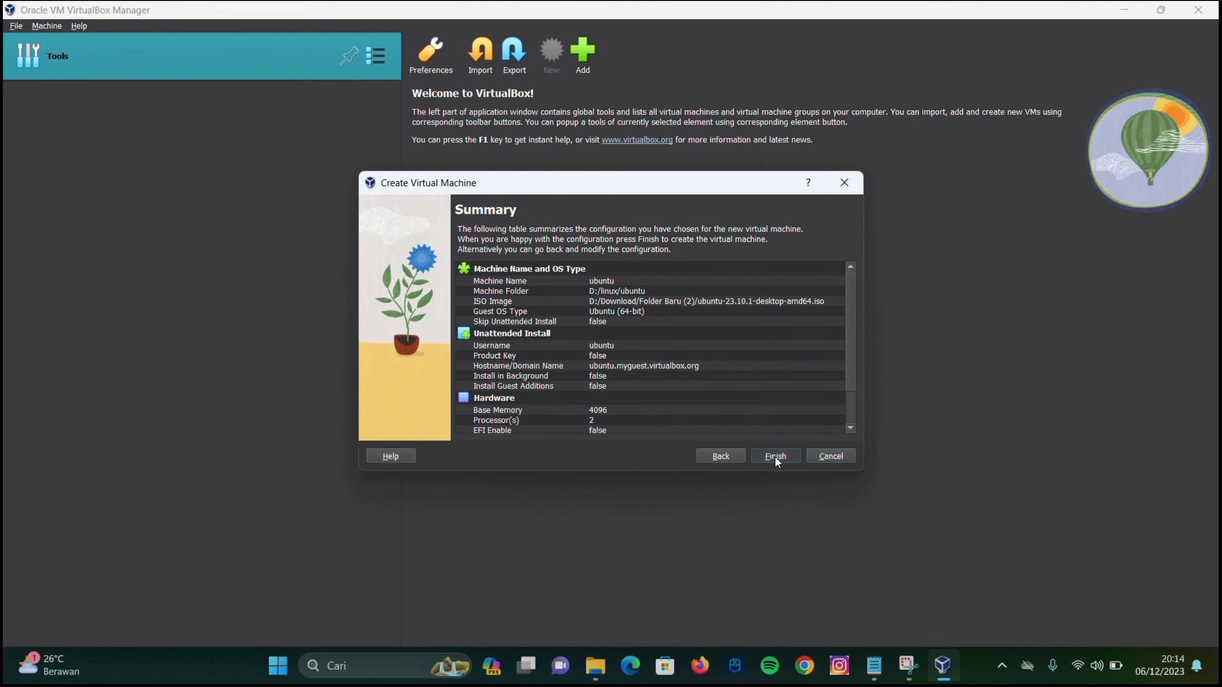
click(775, 457)
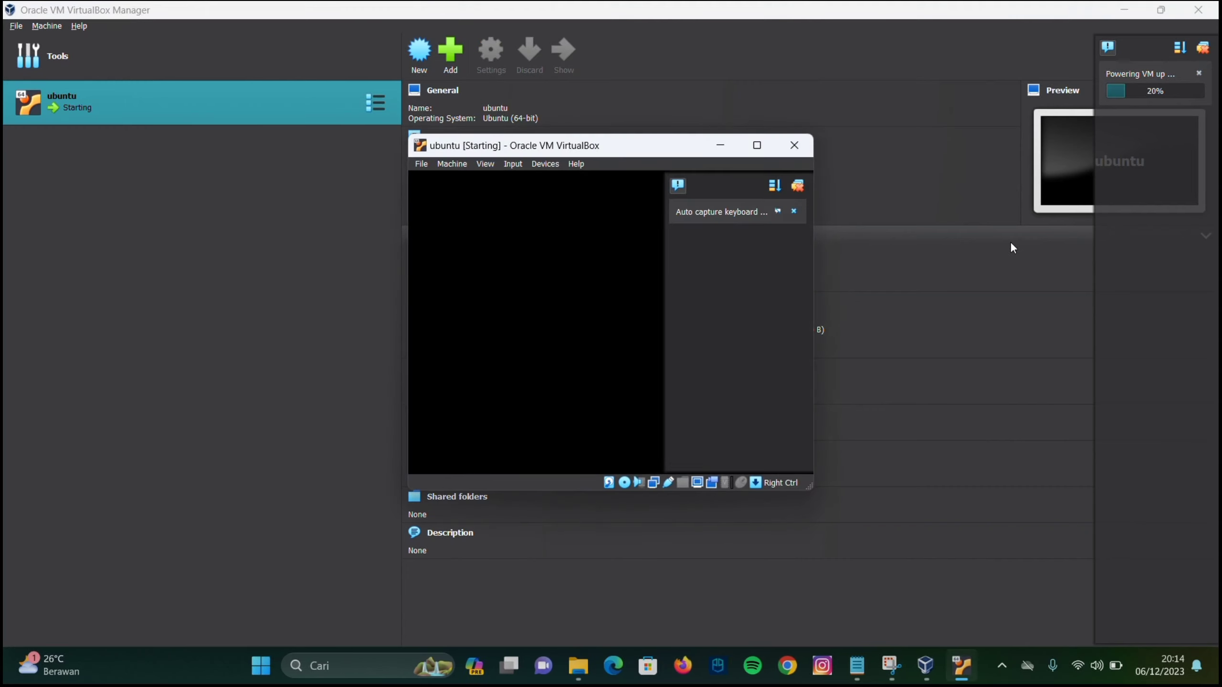
Maximize the ubuntu VM window while it boots to the Welcome to Ubuntu page
click(757, 143)
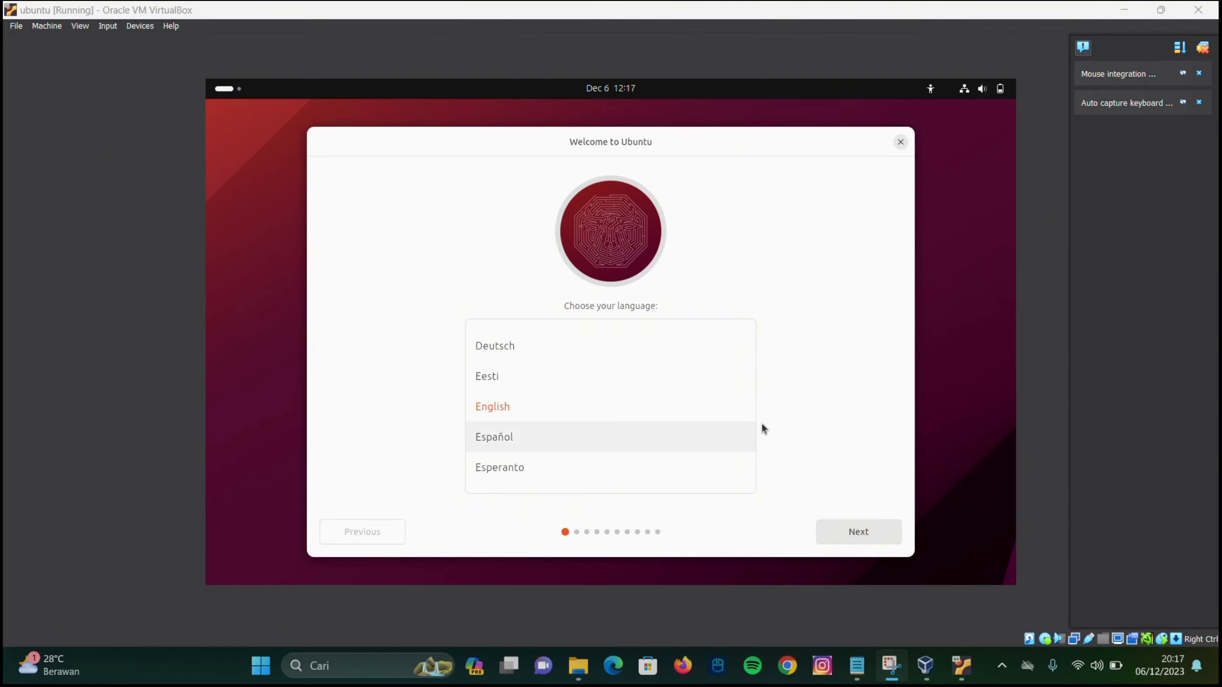
Choose Install Ubuntu with English and US keyboard, skipping the installer update
click(849, 533)
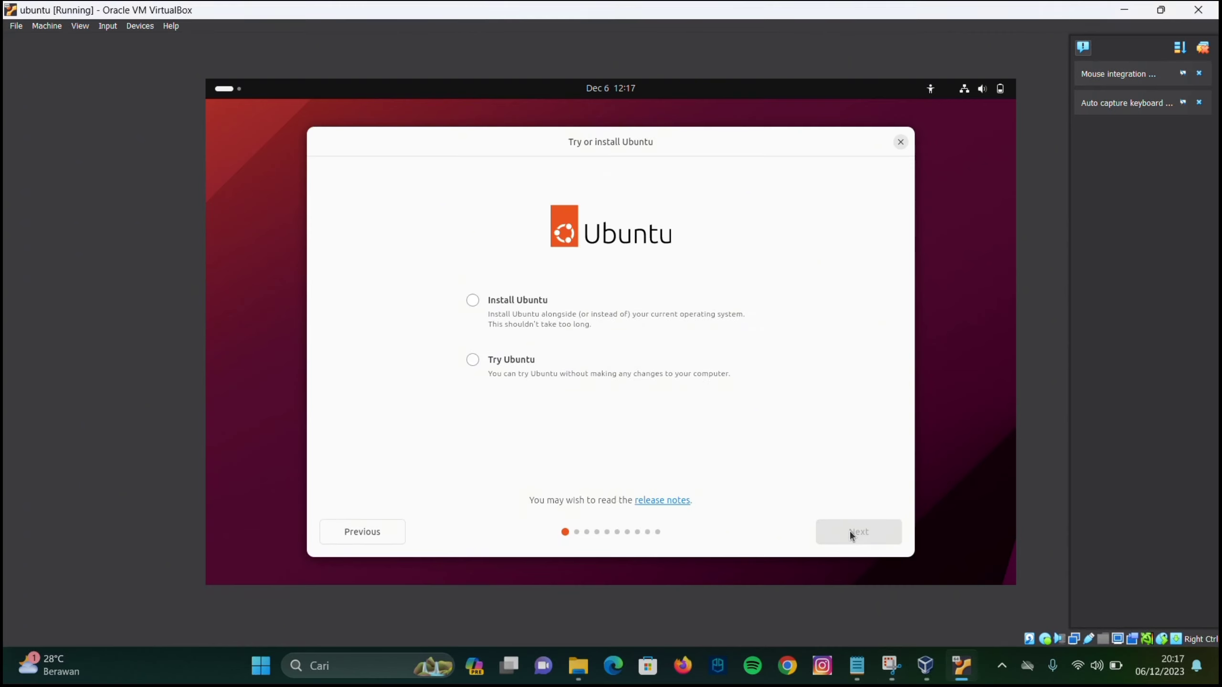
click(696, 308)
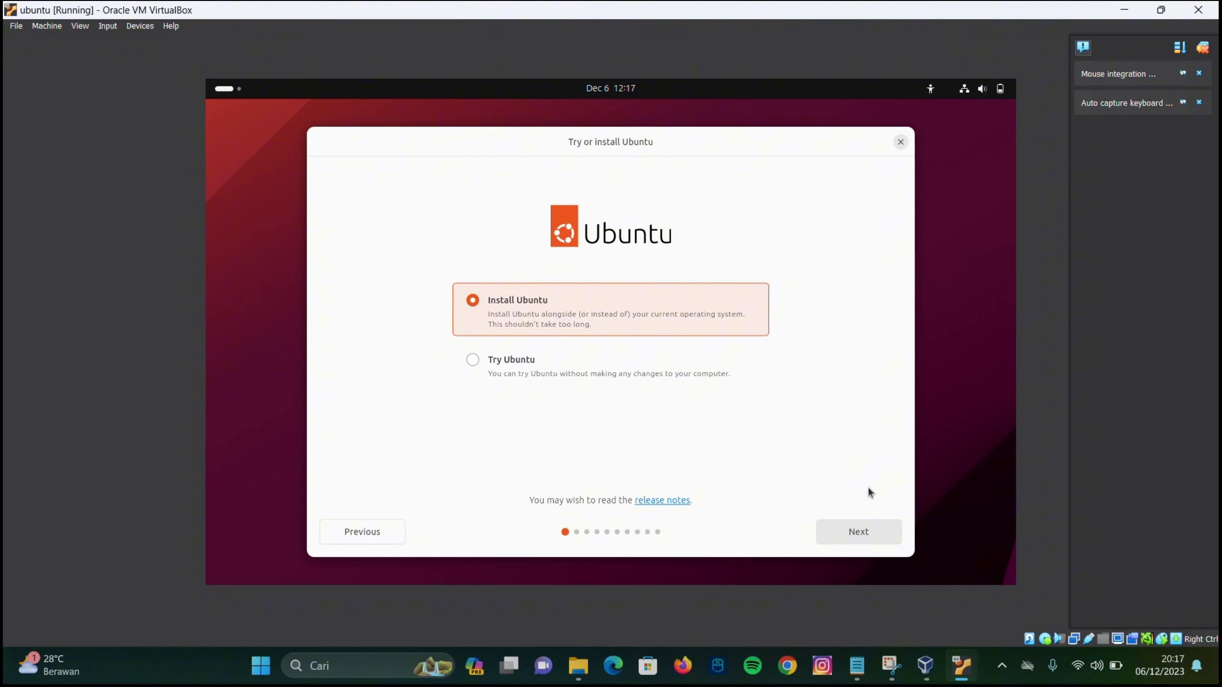
click(867, 530)
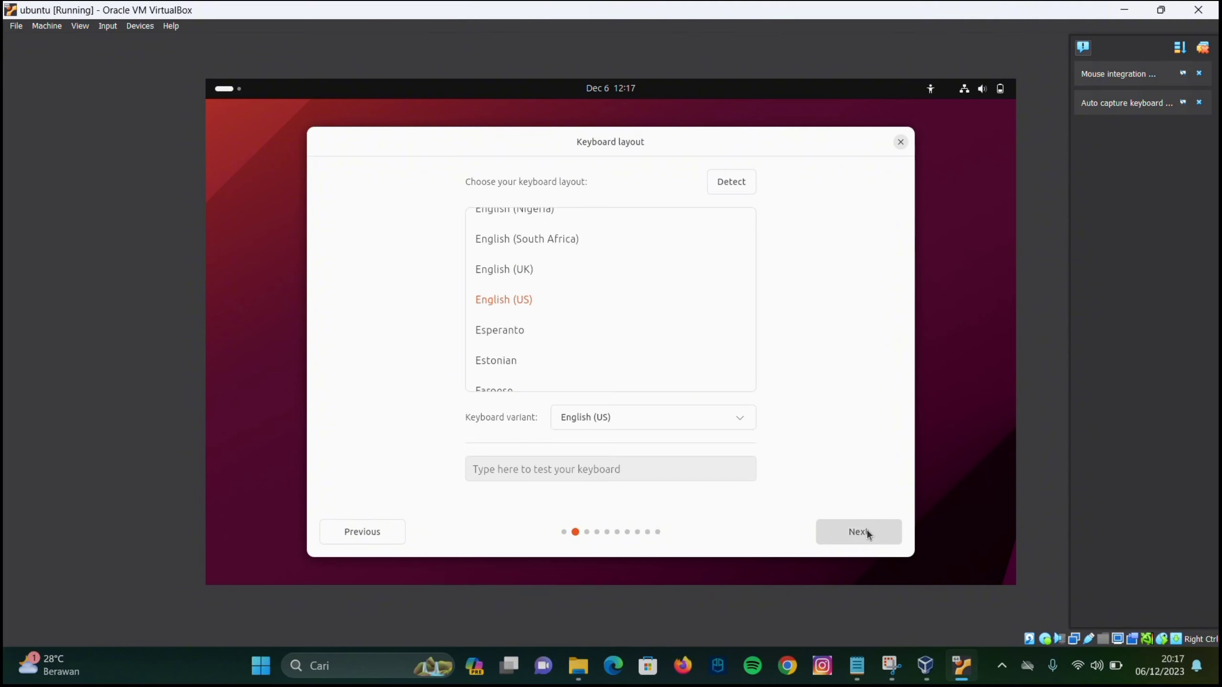
click(865, 532)
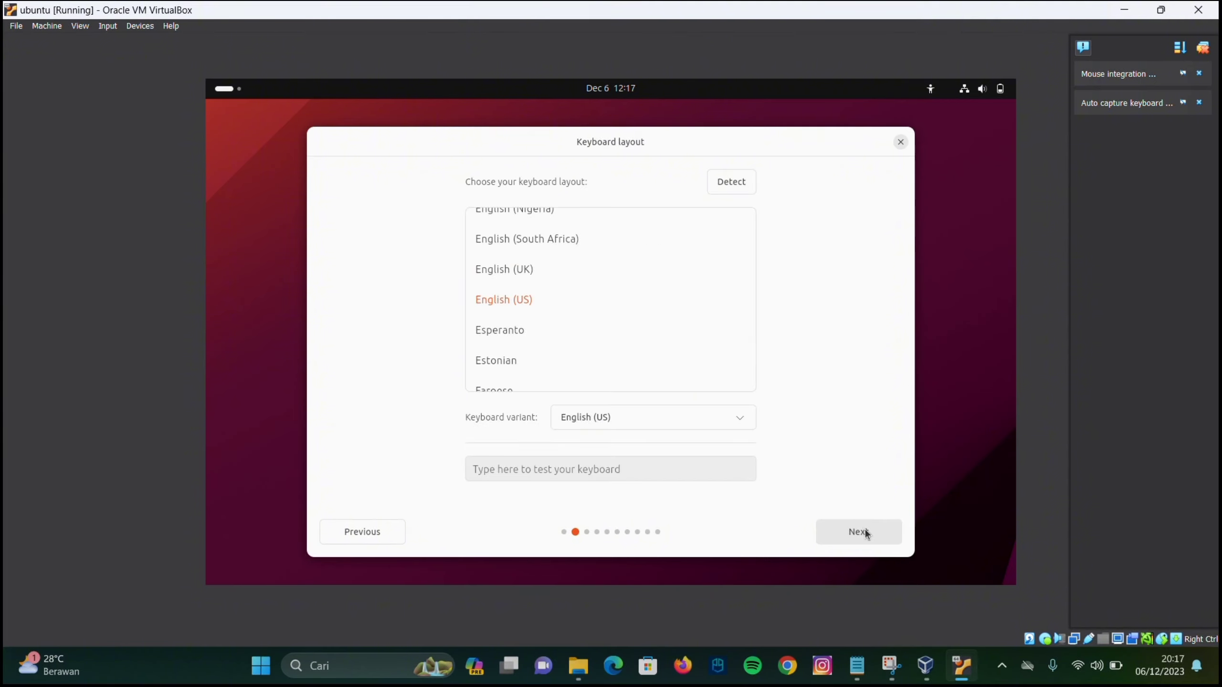
click(865, 532)
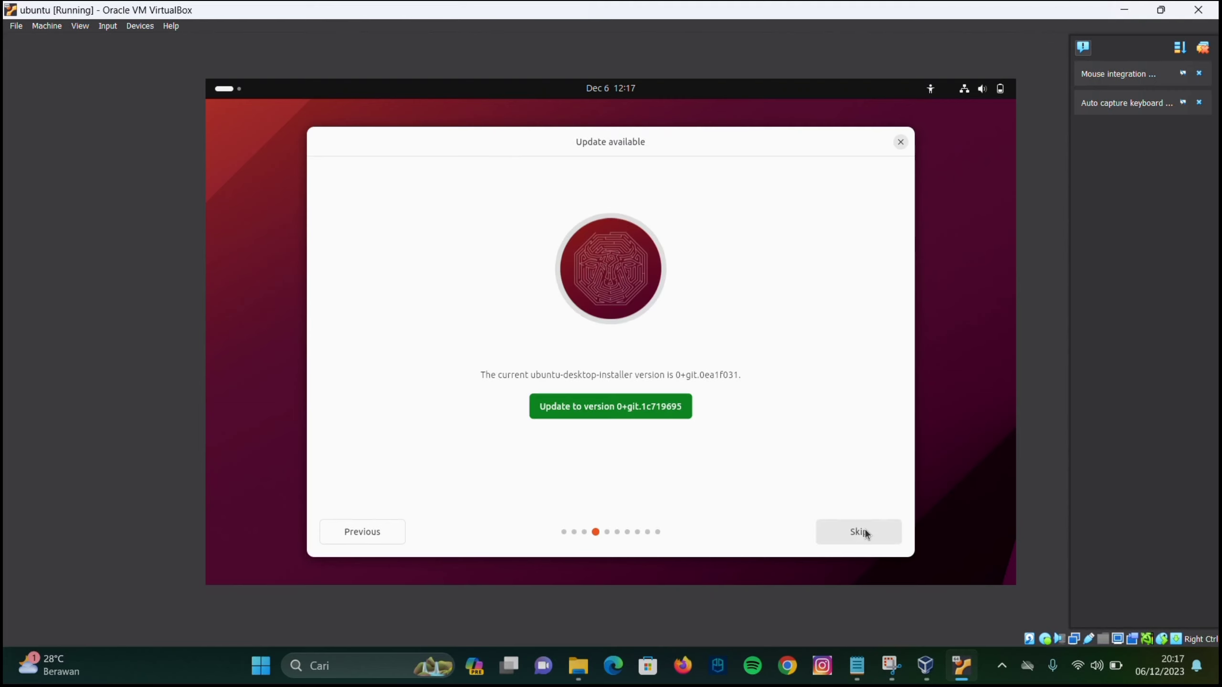
click(865, 532)
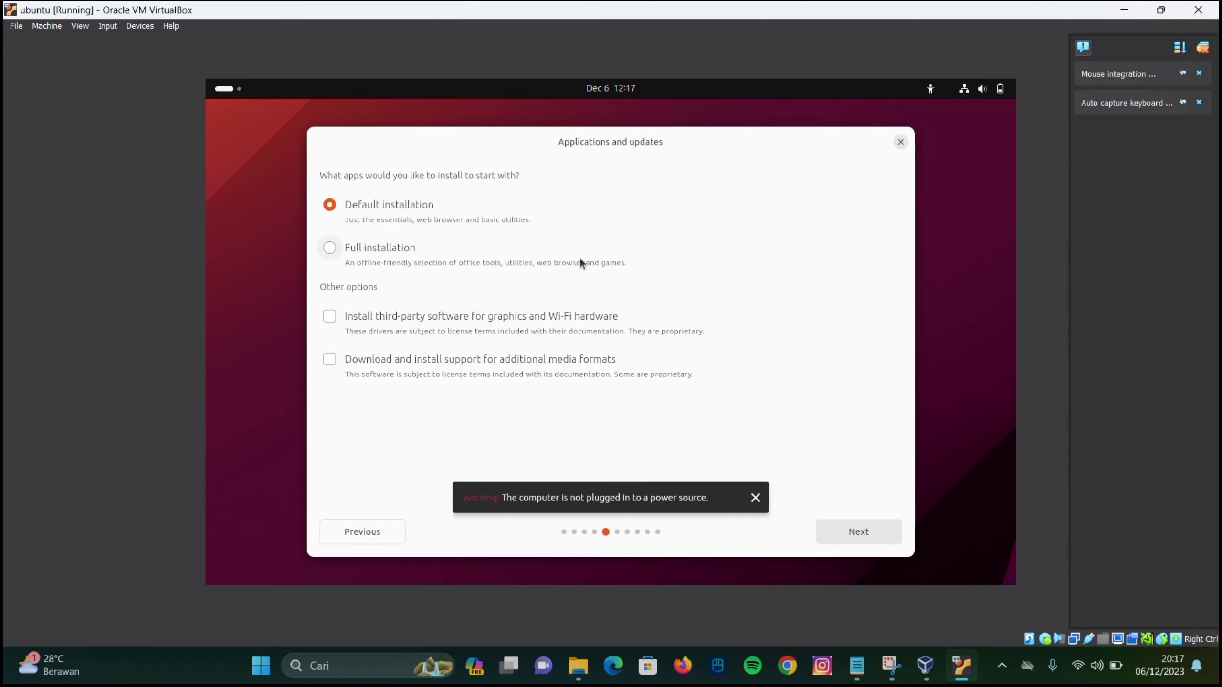
Pick Full installation with third-party drivers and confirm erasing the disk to install
click(580, 258)
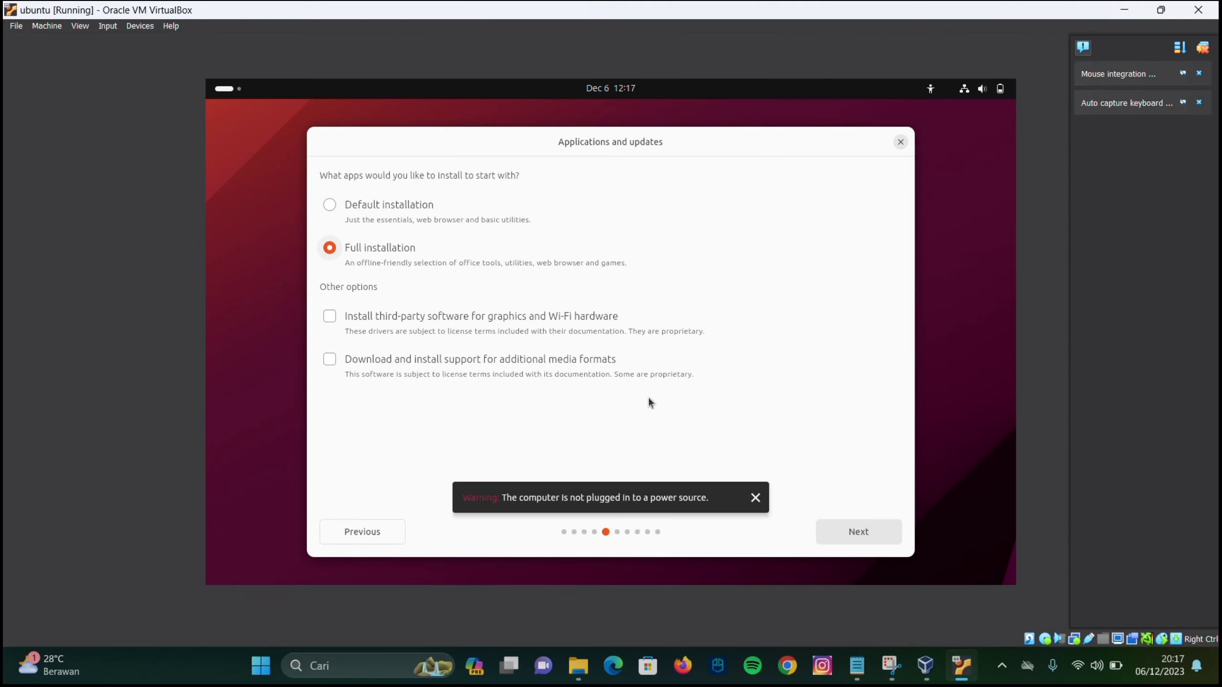
click(756, 499)
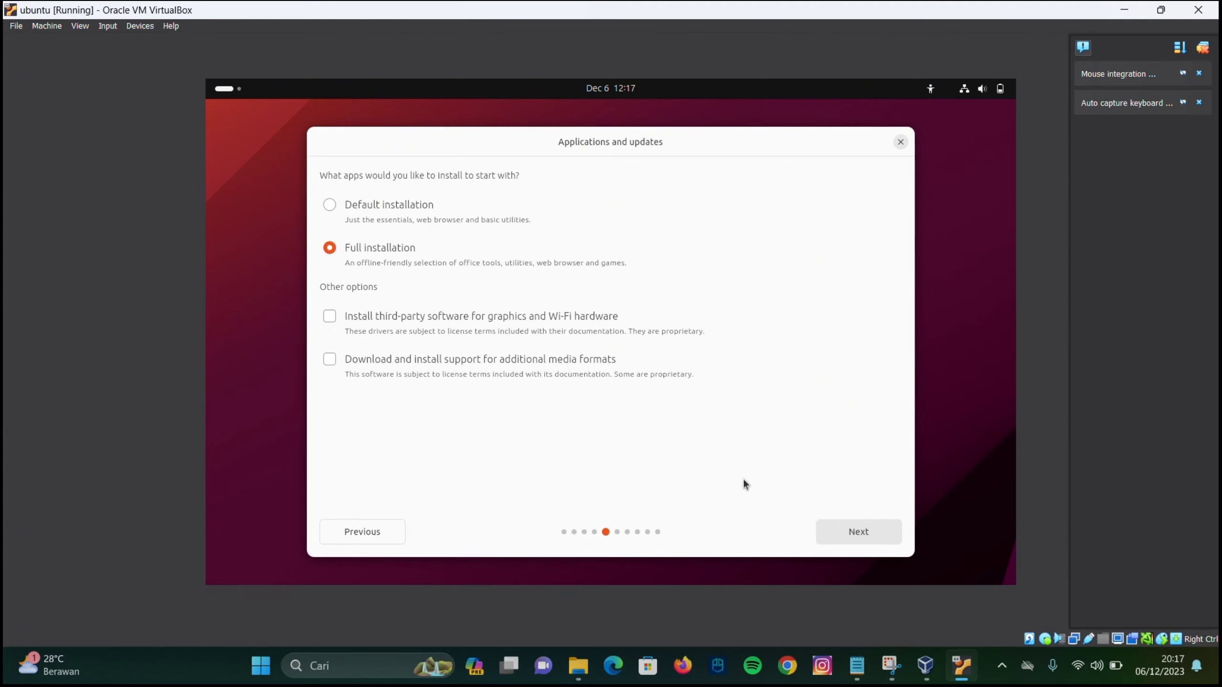
click(457, 313)
click(873, 537)
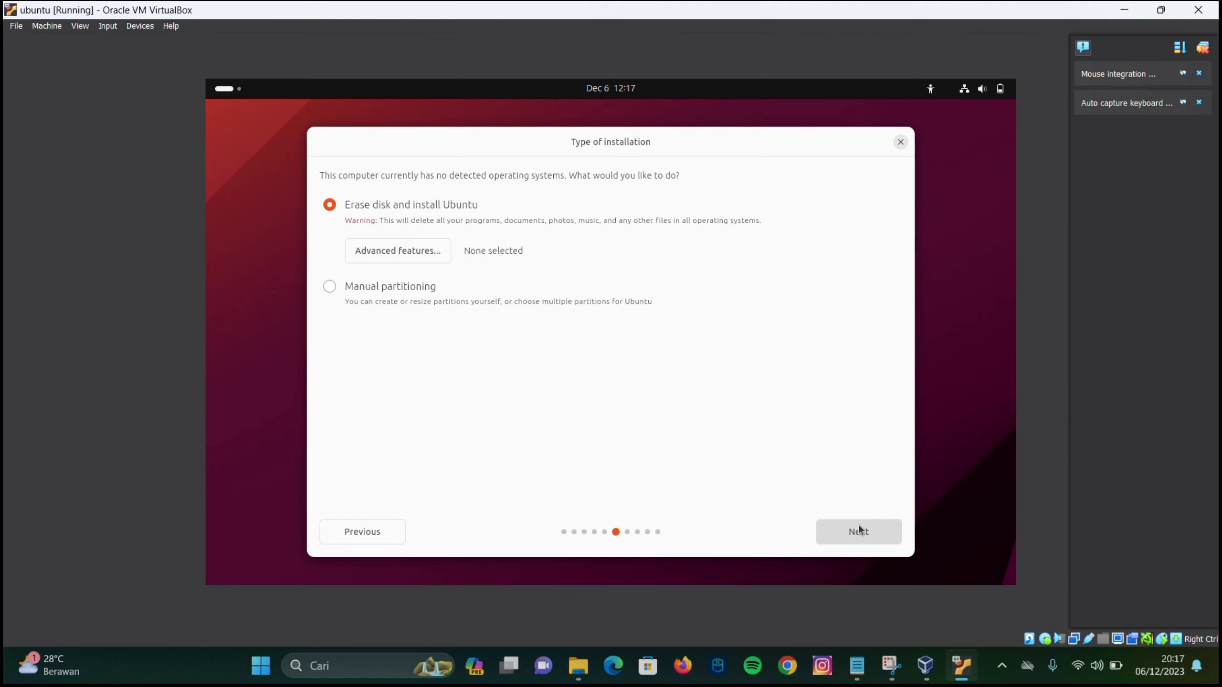
click(859, 532)
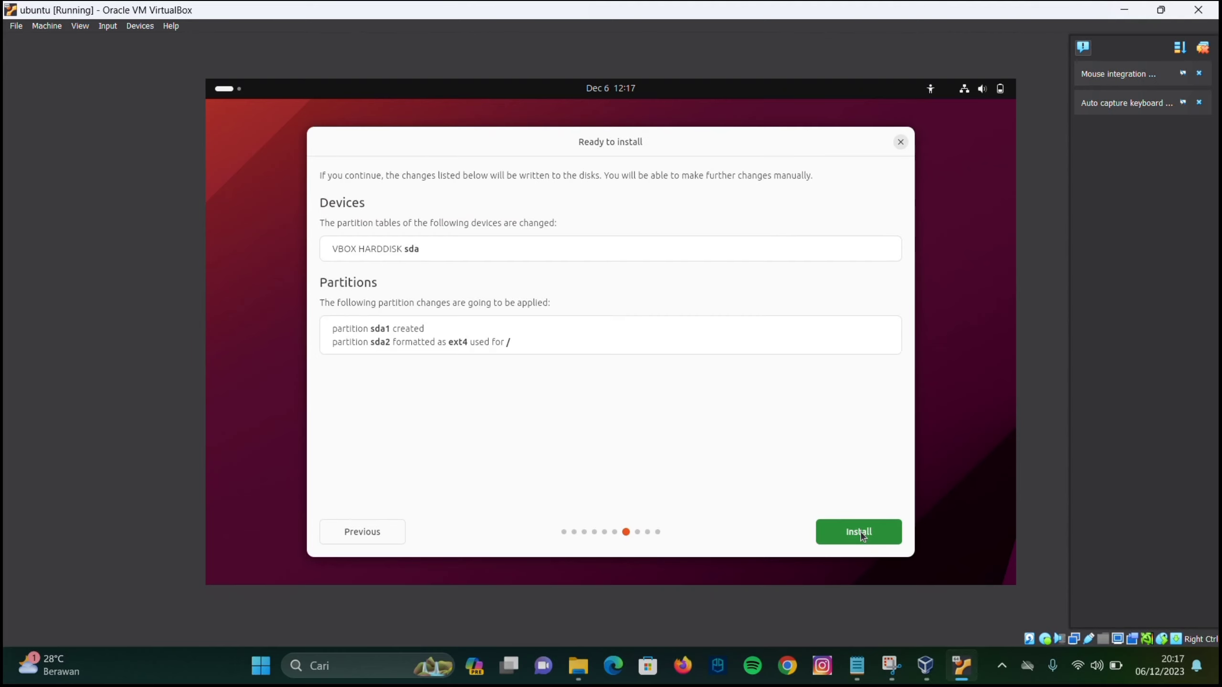
click(861, 532)
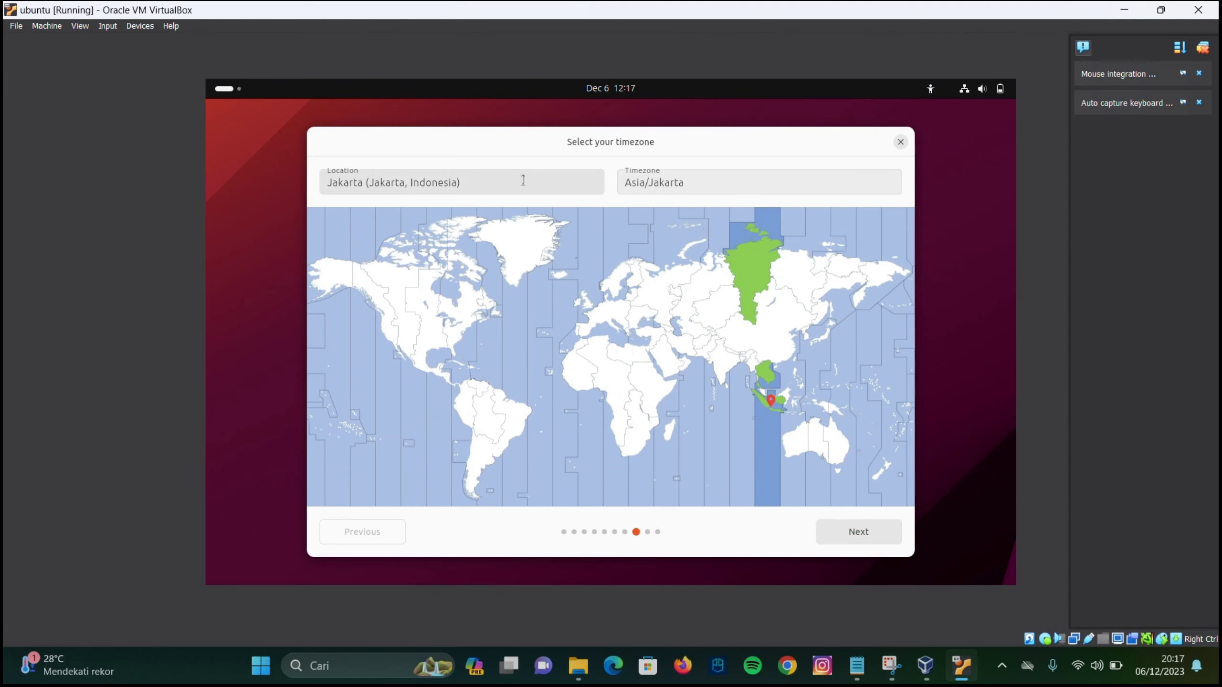
Keep the Jakarta timezone and create user 'ubuntu' with a confirmed password
click(861, 539)
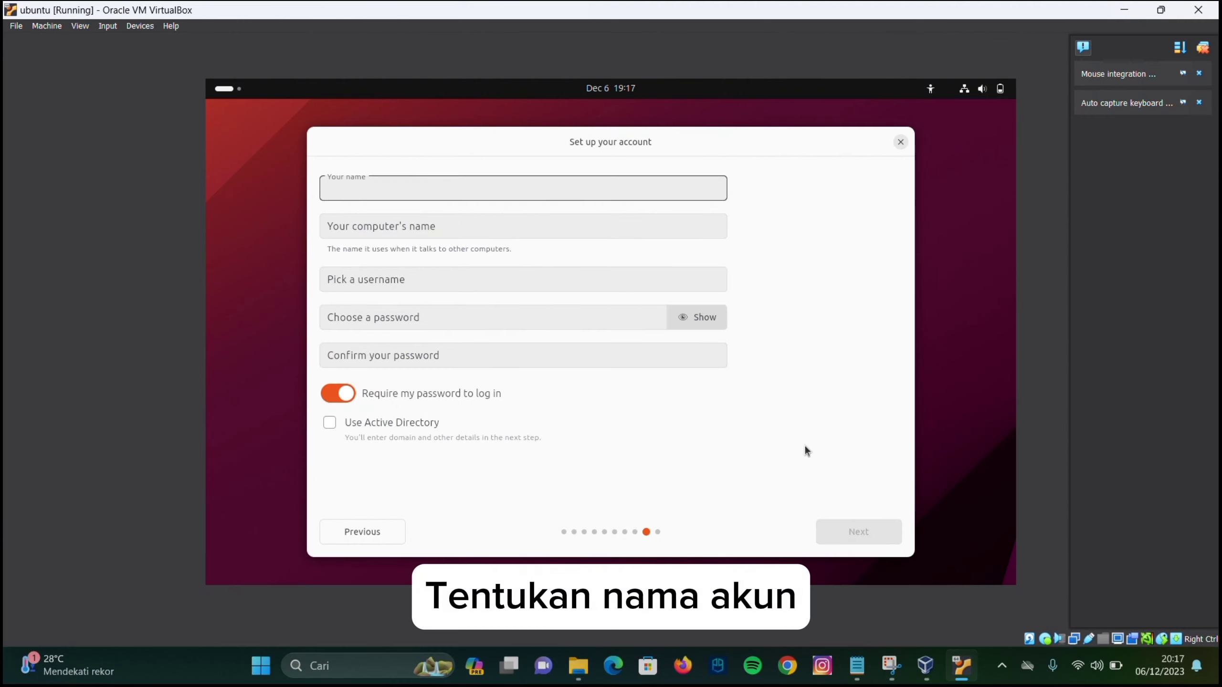
text(ubuntu)
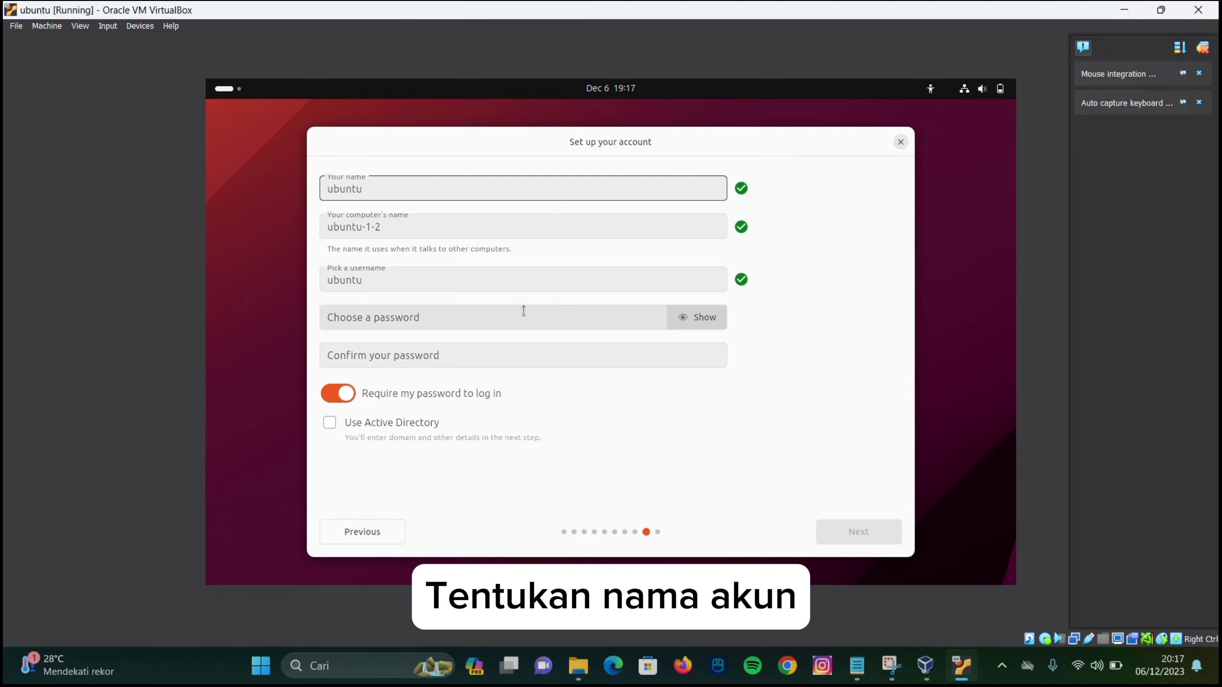
click(684, 319)
text(1234)
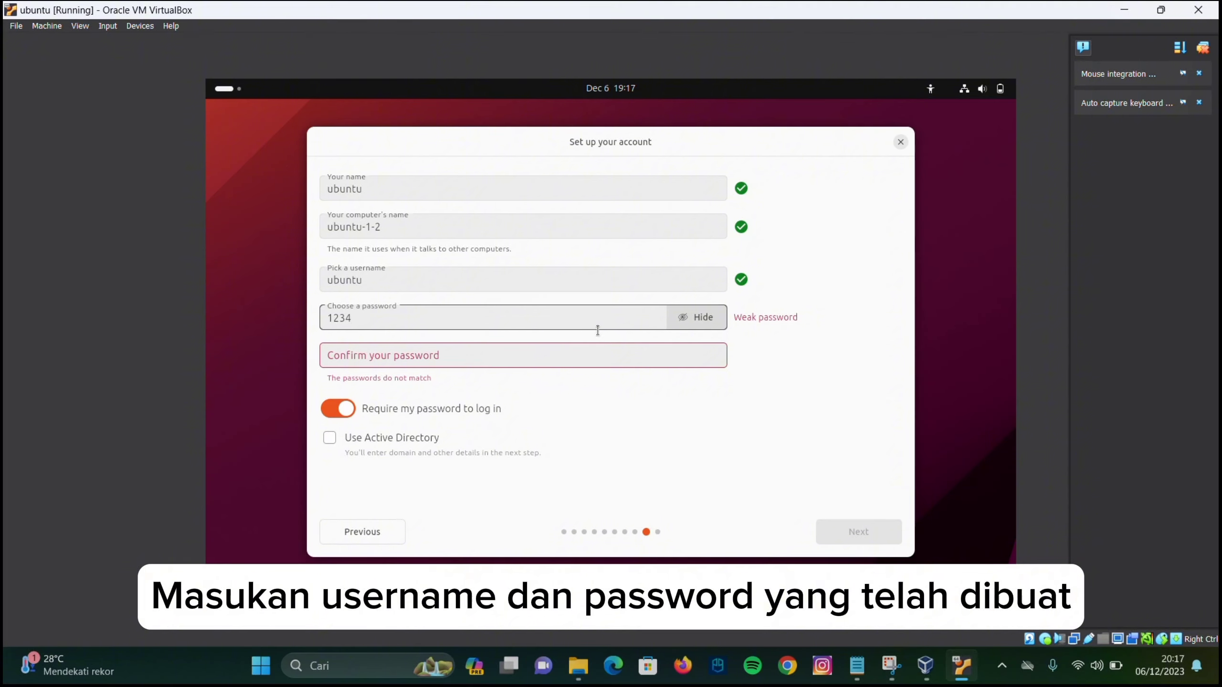
click(577, 349)
text(1234)
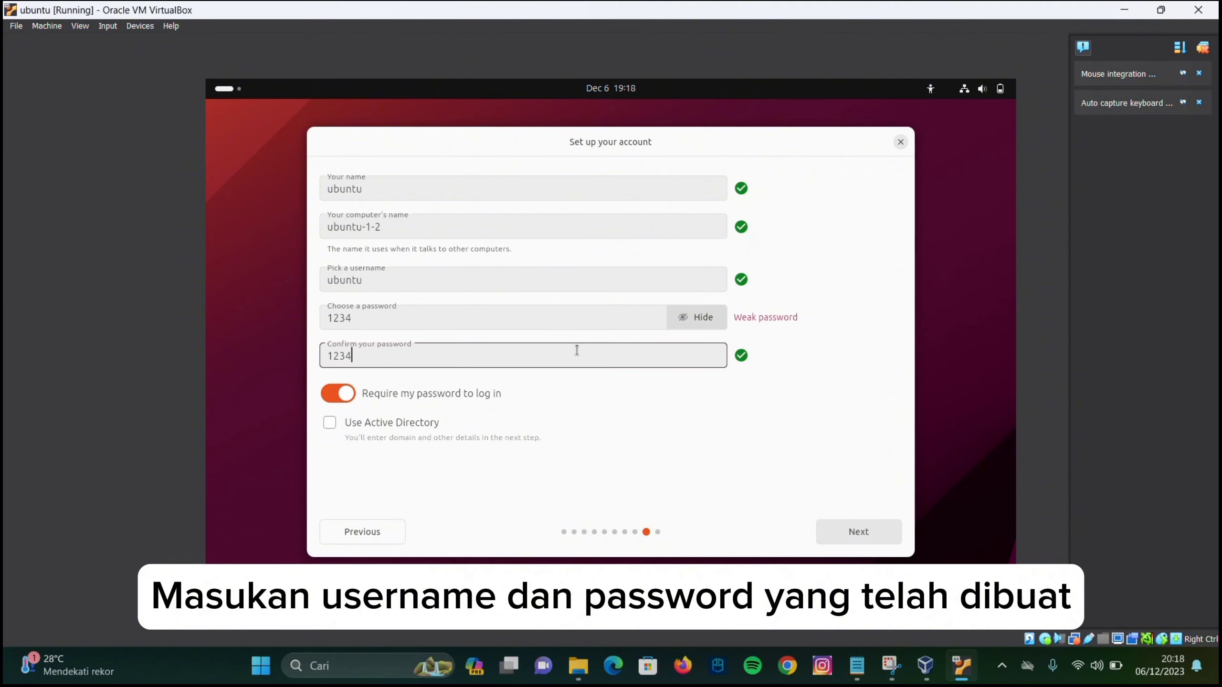
click(872, 531)
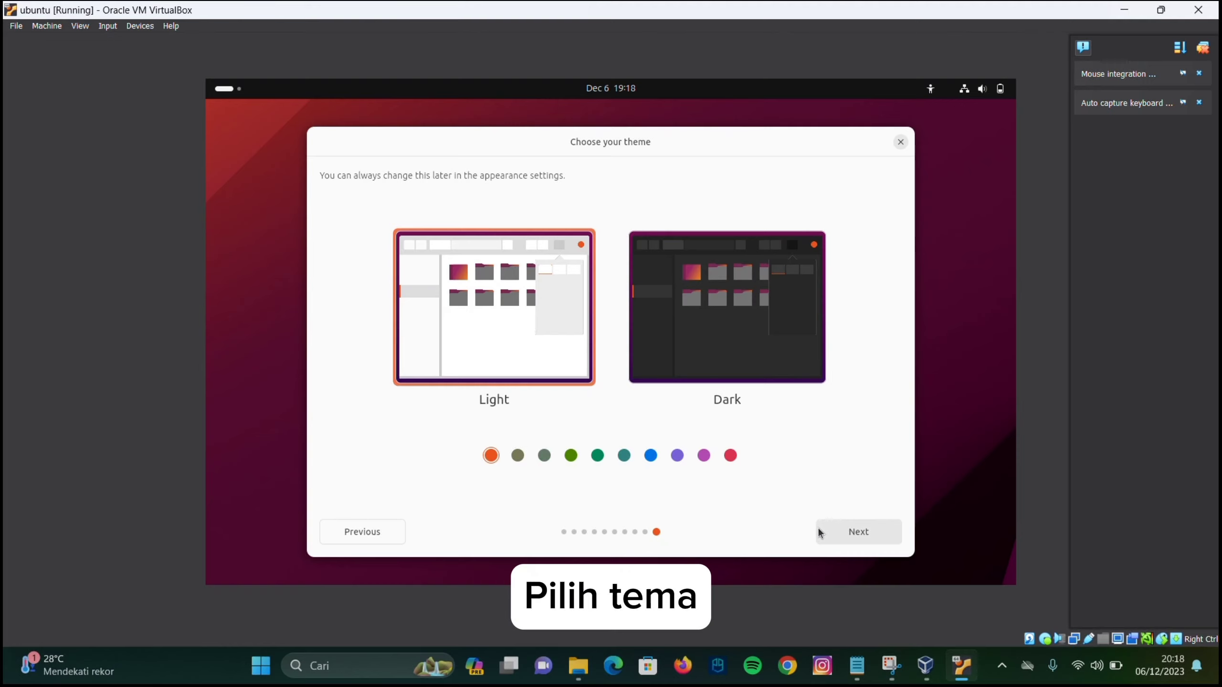
Keep the Light theme and finish the Ubuntu setup
click(839, 531)
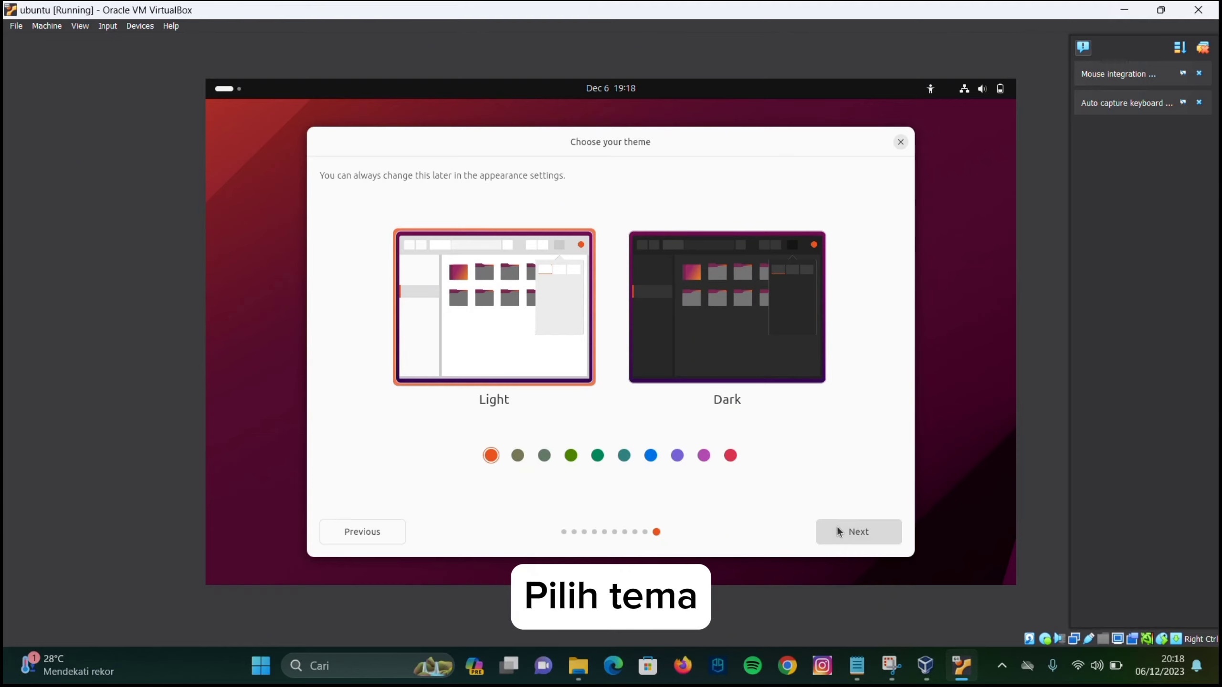